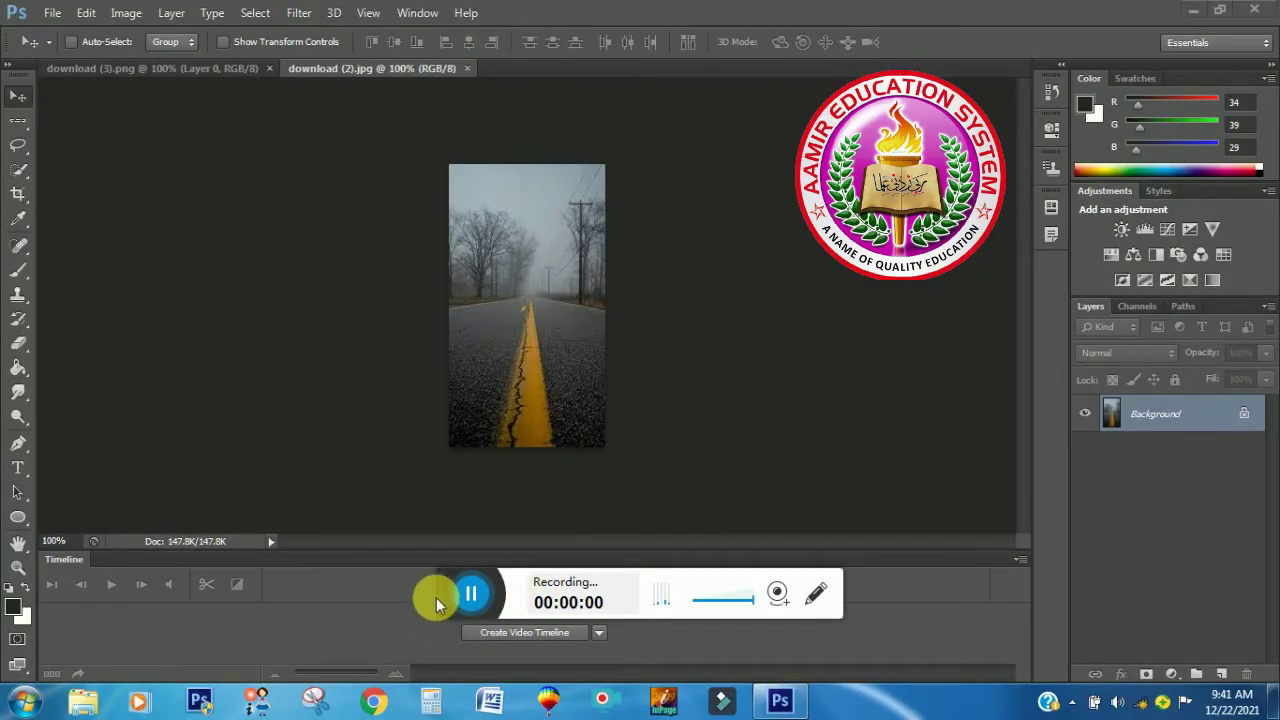
Drag the girl cutout from download (3).png into download (2).jpg as Layer 1 above the foggy road
{"action": "left_click_drag", "start_coordinate": [436, 597], "coordinate": [478, 655]}
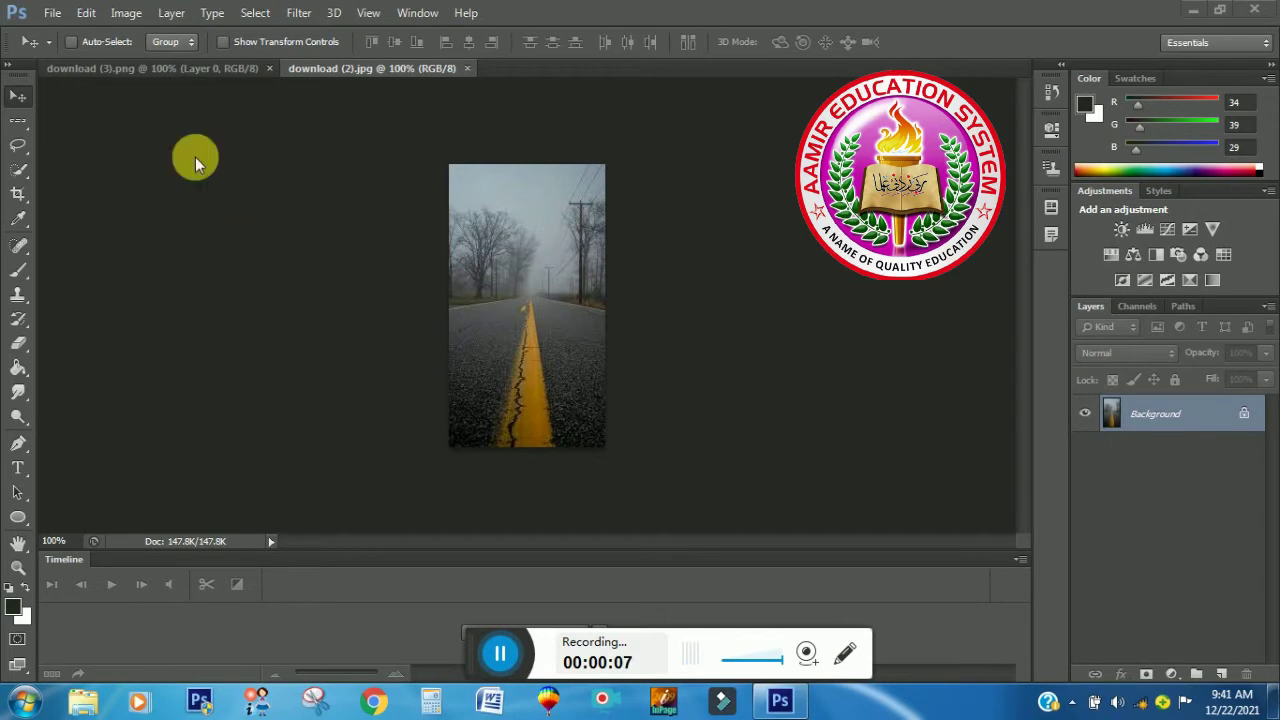
{"action": "left_click", "coordinate": [239, 66]}
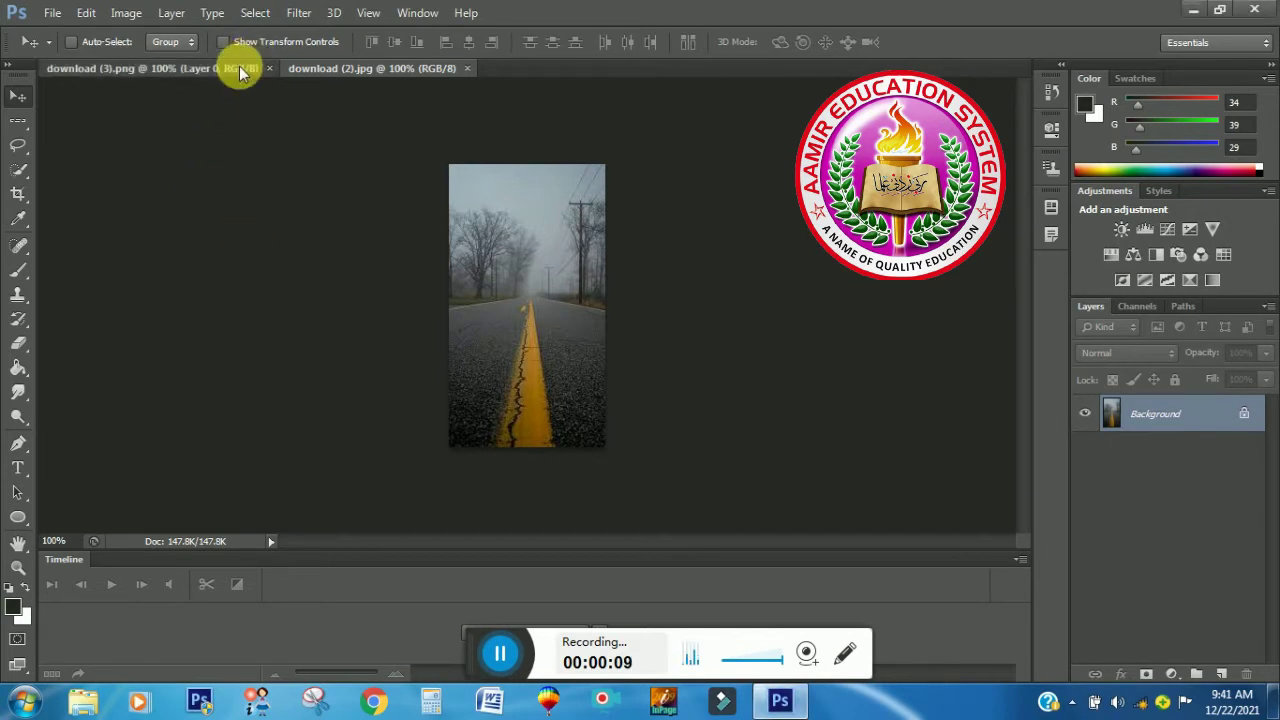
{"action": "left_click", "coordinate": [371, 66]}
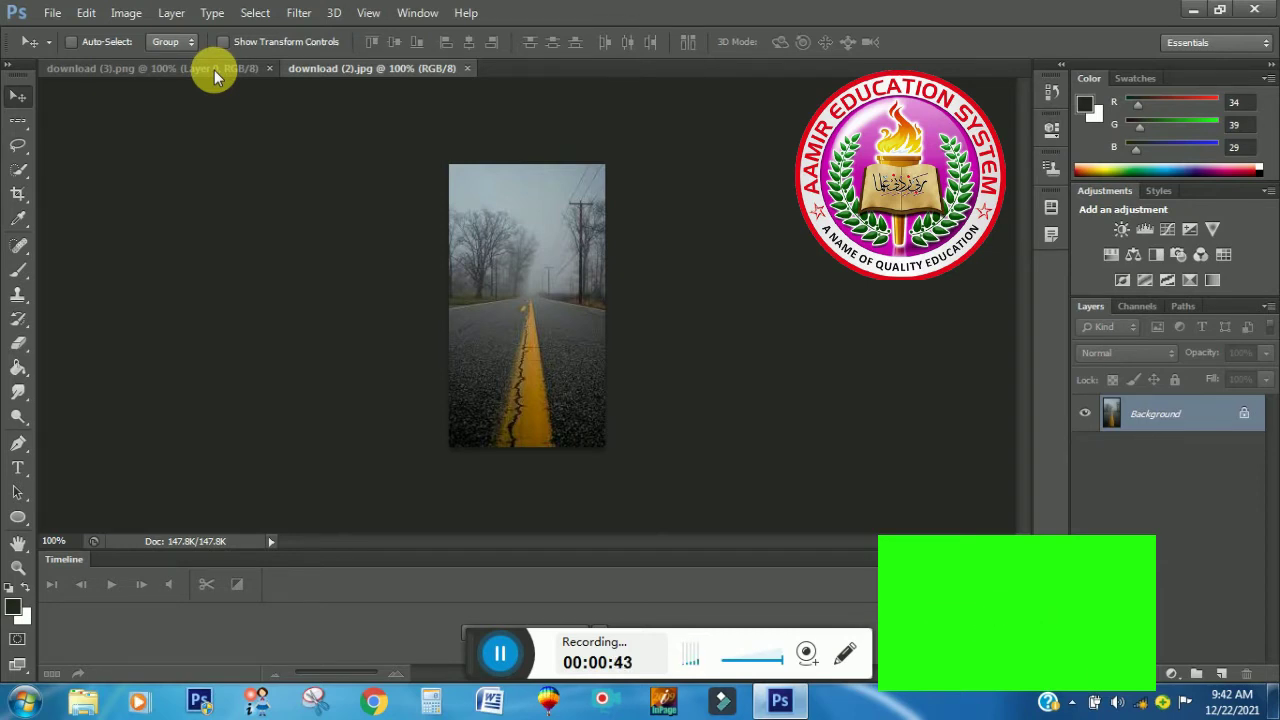
{"action": "left_click", "coordinate": [214, 70]}
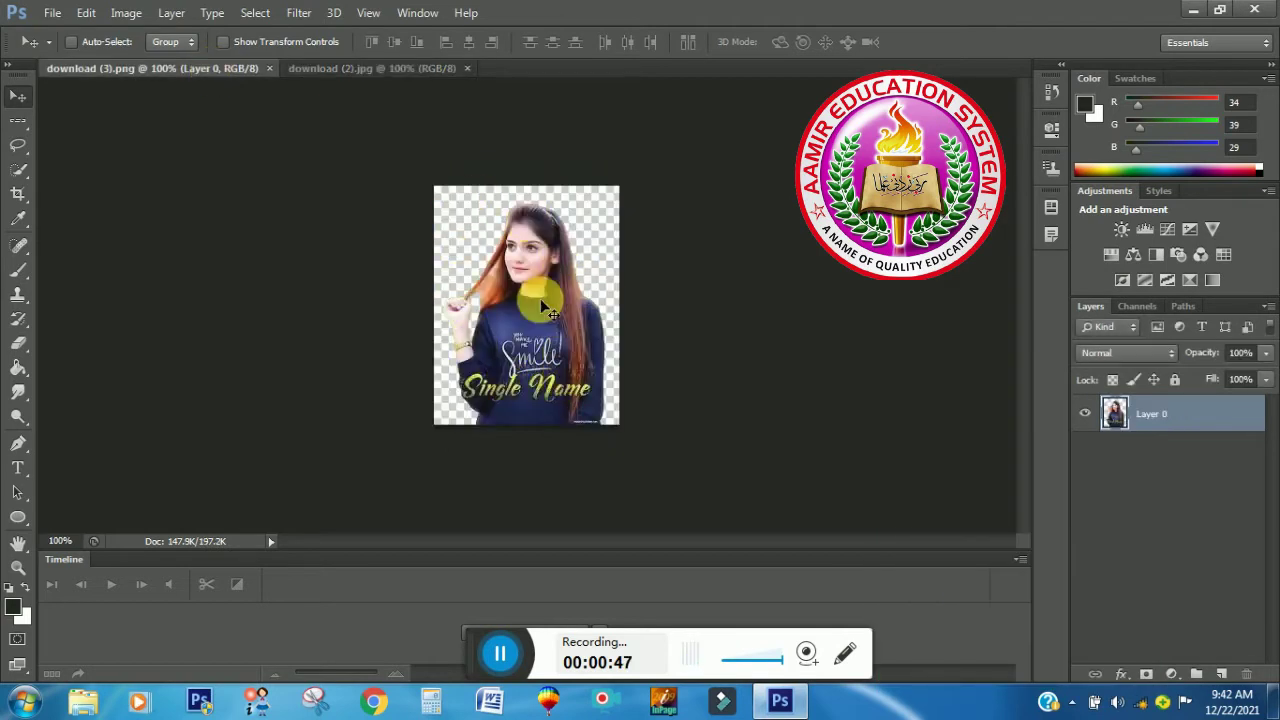
{"action": "mouse_move", "coordinate": [543, 380]}
{"action": "left_mouse_down"}
{"action": "mouse_move", "coordinate": [455, 222]}
{"action": "mouse_move", "coordinate": [540, 222]}
{"action": "mouse_move", "coordinate": [543, 395]}
{"action": "mouse_move", "coordinate": [527, 427]}
{"action": "mouse_move", "coordinate": [590, 444]}
{"action": "left_mouse_up"}
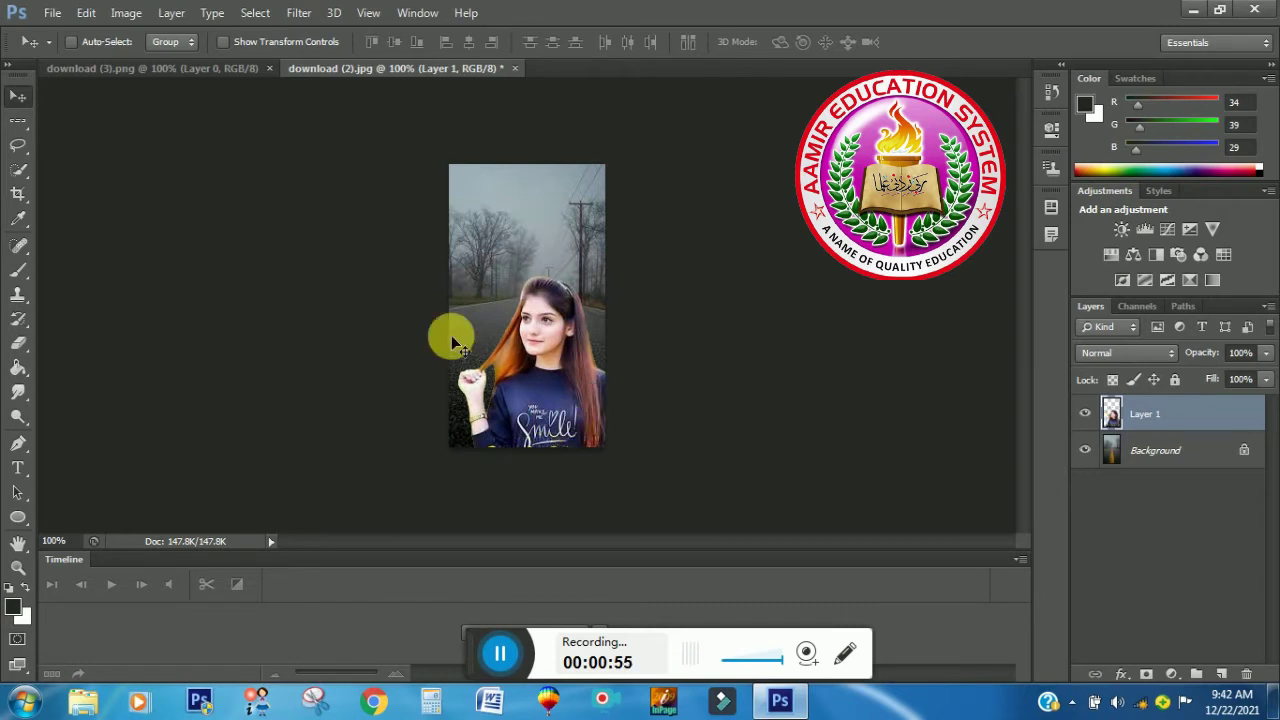
Scale the girl to about 79% by 80.5% and move her to the photo's bottom, showing the Single Name text
{"action": "left_click", "coordinate": [223, 42]}
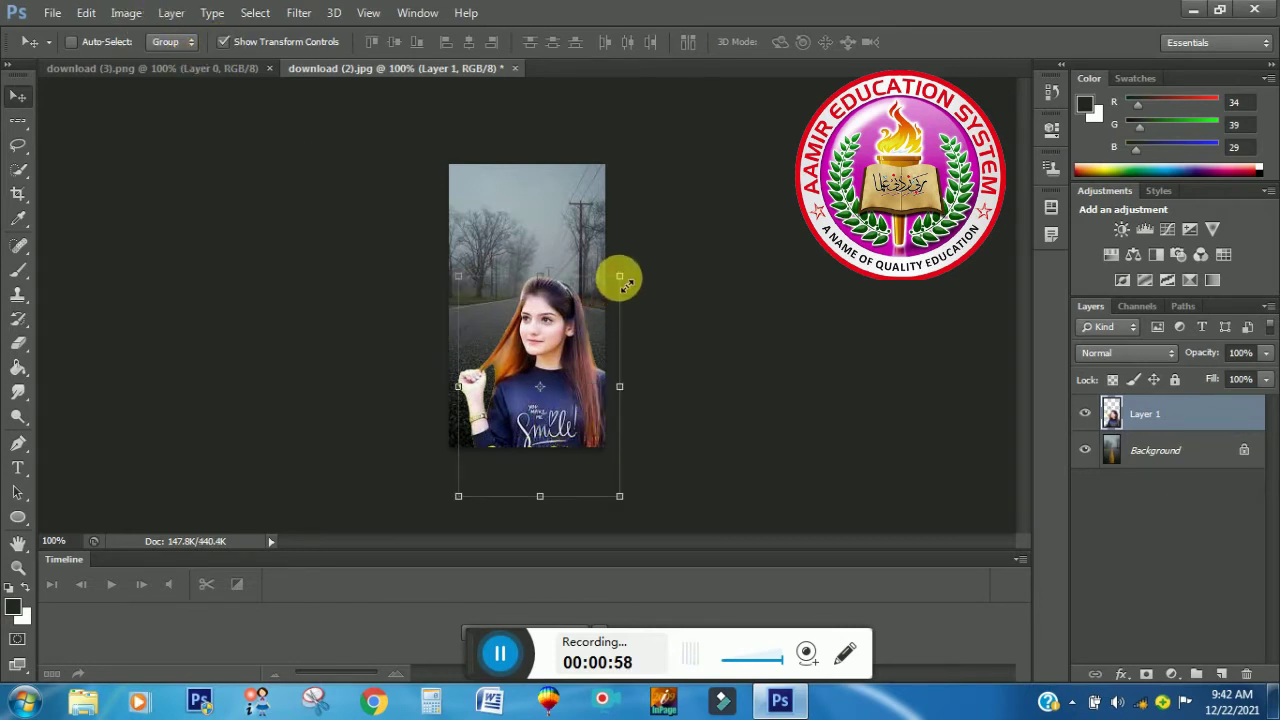
{"action": "left_click_drag", "start_coordinate": [620, 277], "coordinate": [596, 318]}
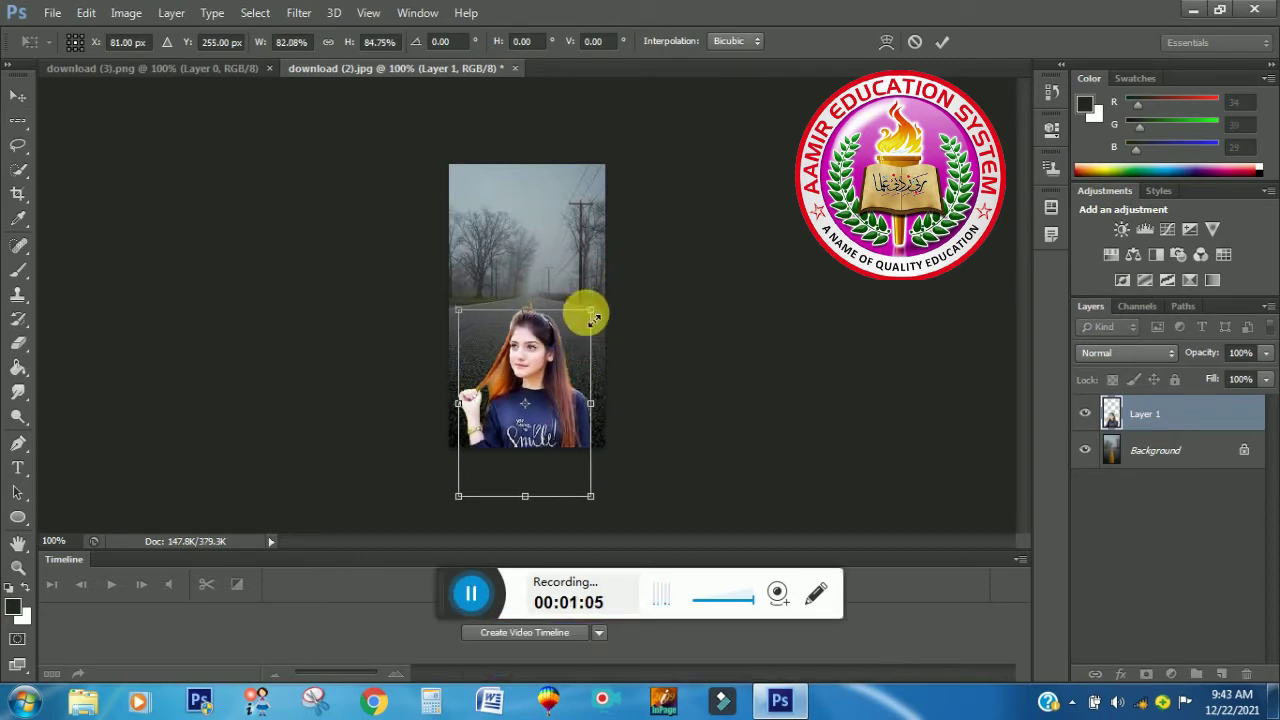
{"action": "left_click_drag", "start_coordinate": [597, 318], "coordinate": [588, 322]}
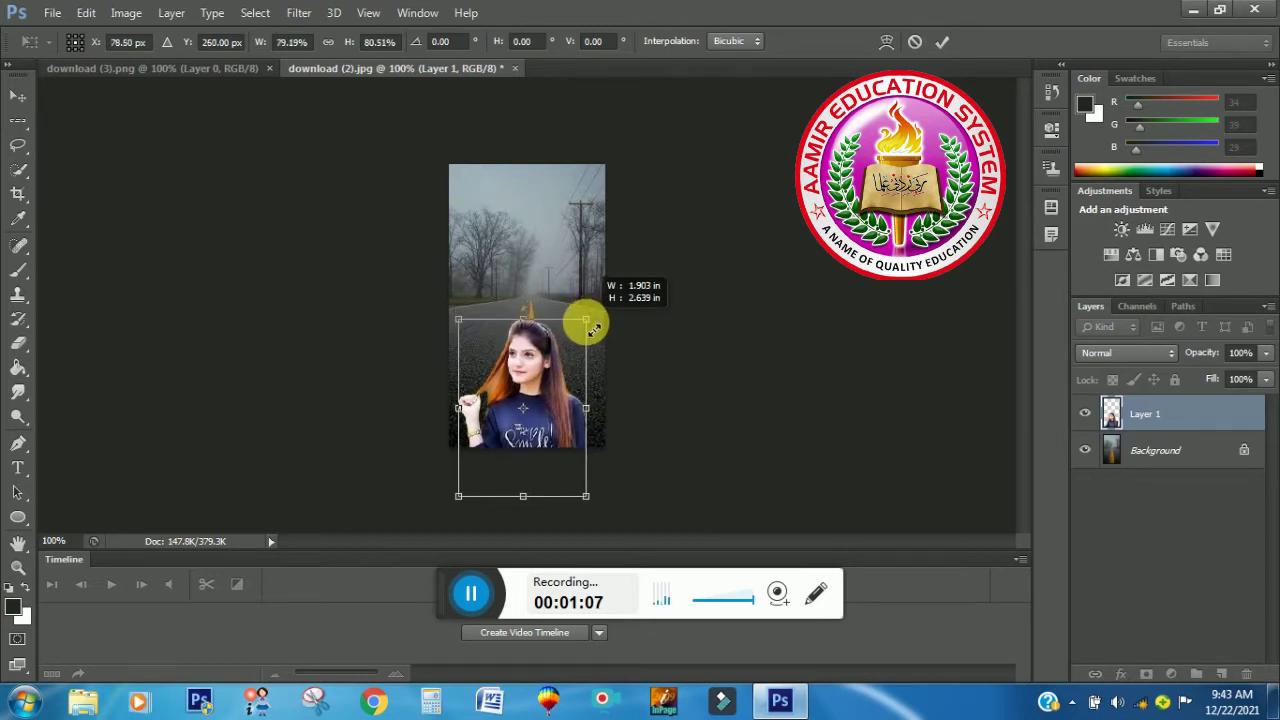
{"action": "left_click_drag", "start_coordinate": [526, 385], "coordinate": [529, 362]}
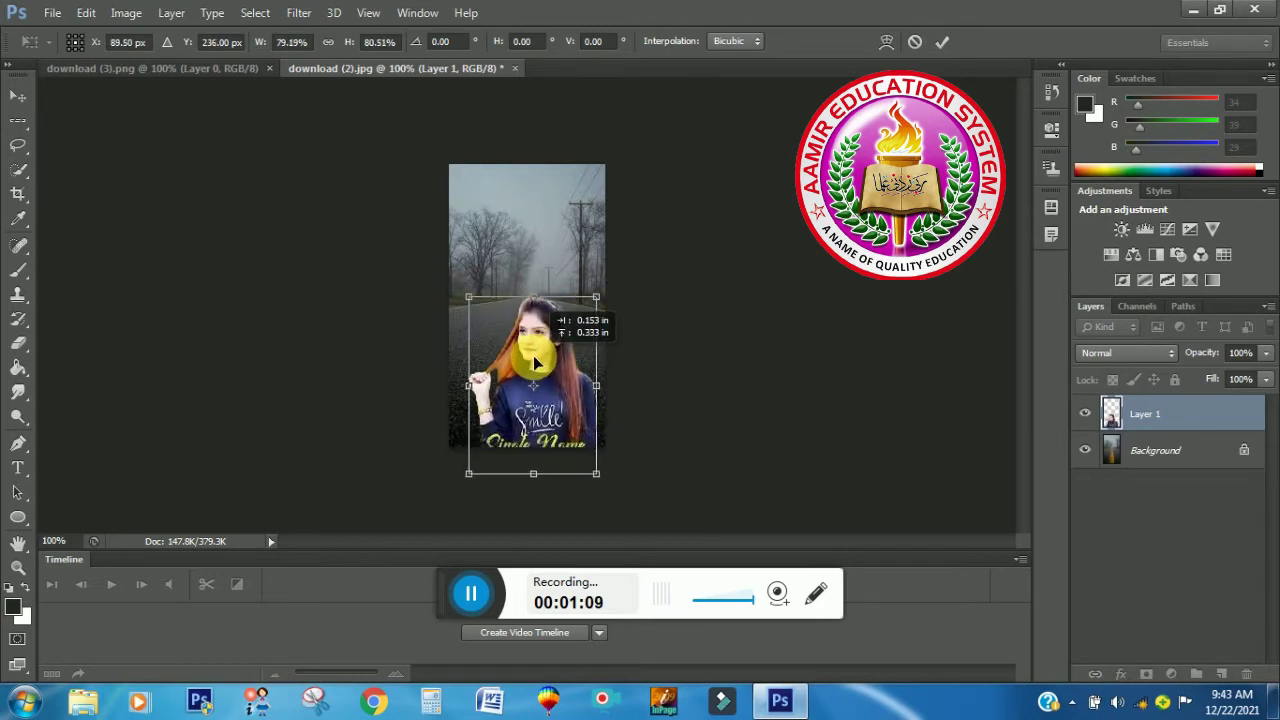
{"action": "left_click", "coordinate": [936, 43]}
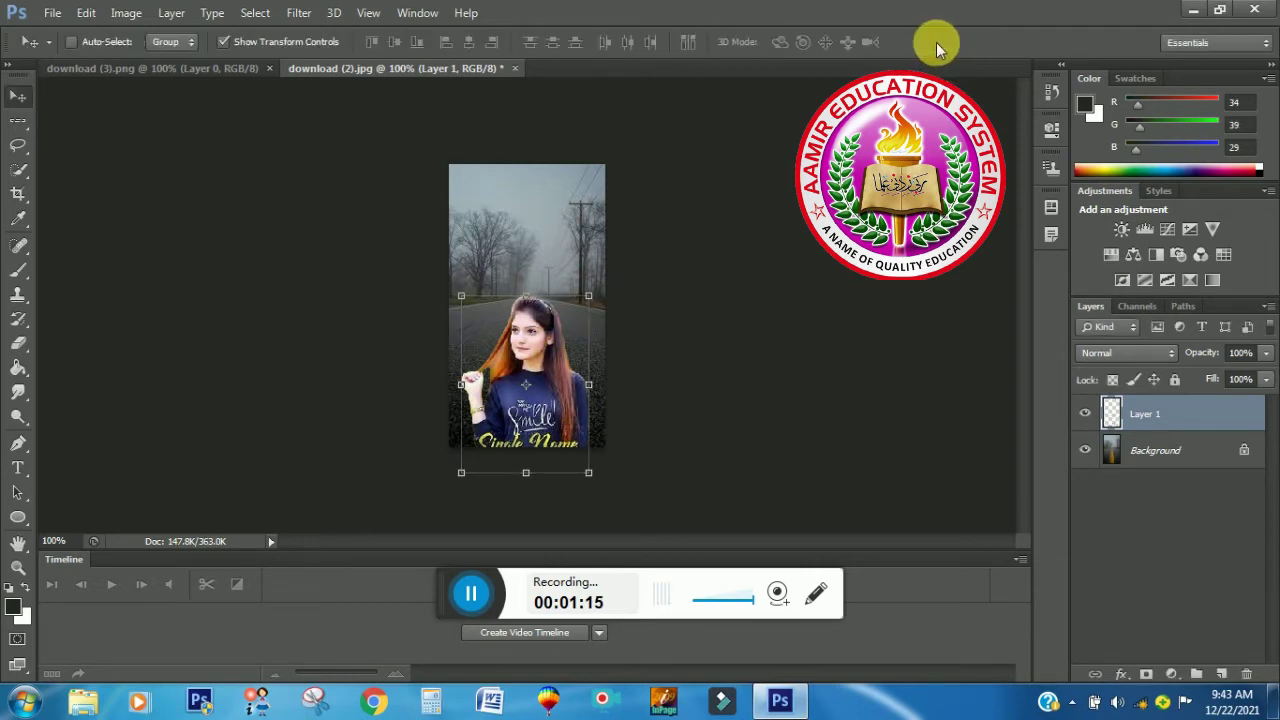
{"action": "left_click", "coordinate": [223, 42]}
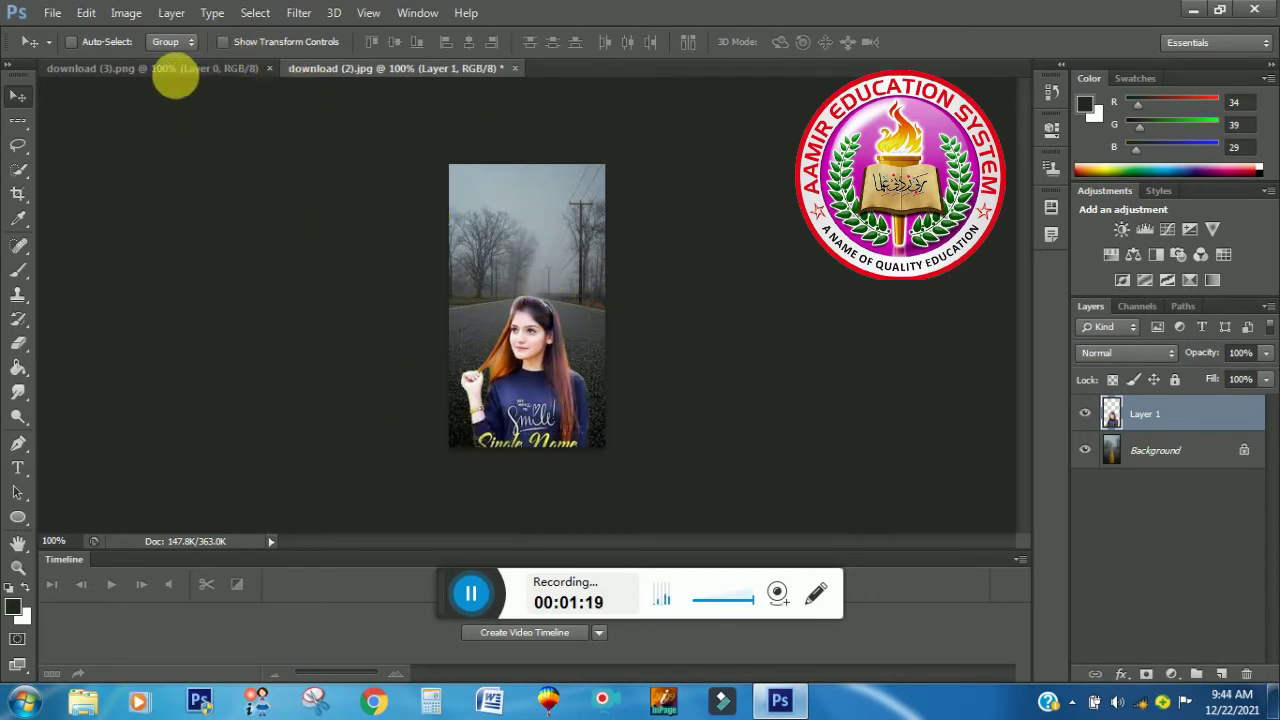
{"action": "left_click", "coordinate": [127, 14]}
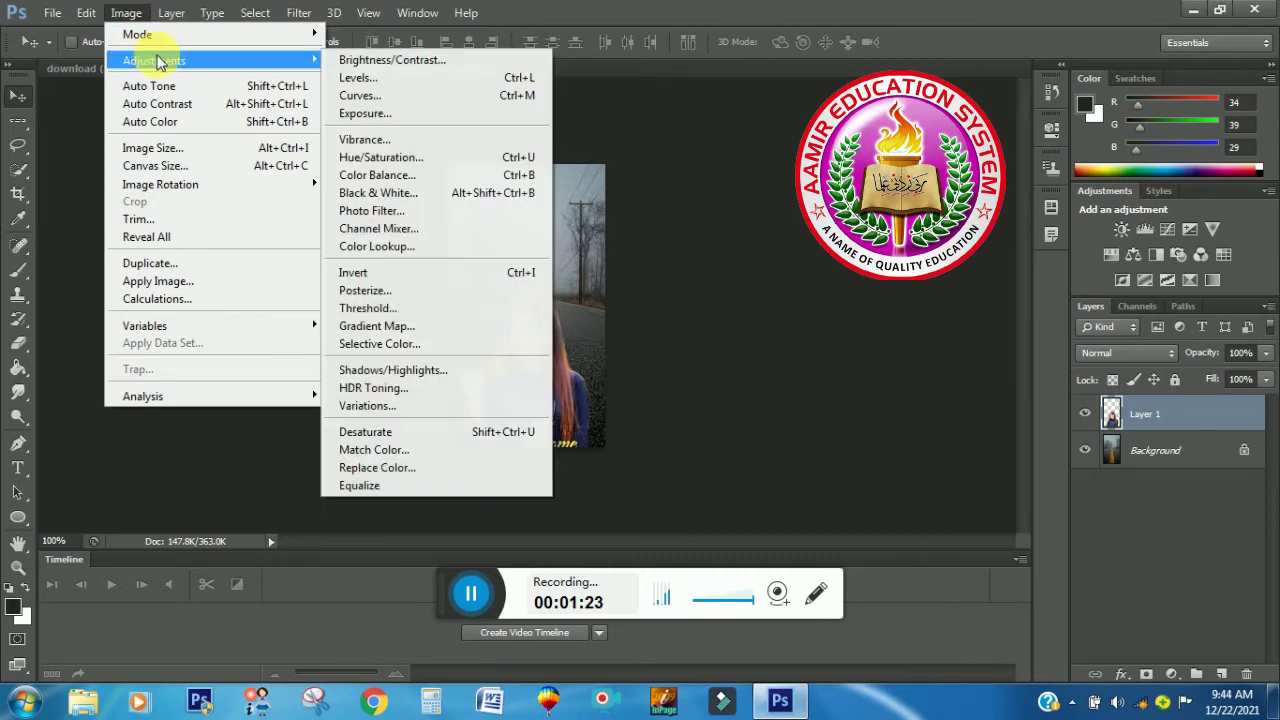
{"action": "mouse_move", "coordinate": [154, 60]}
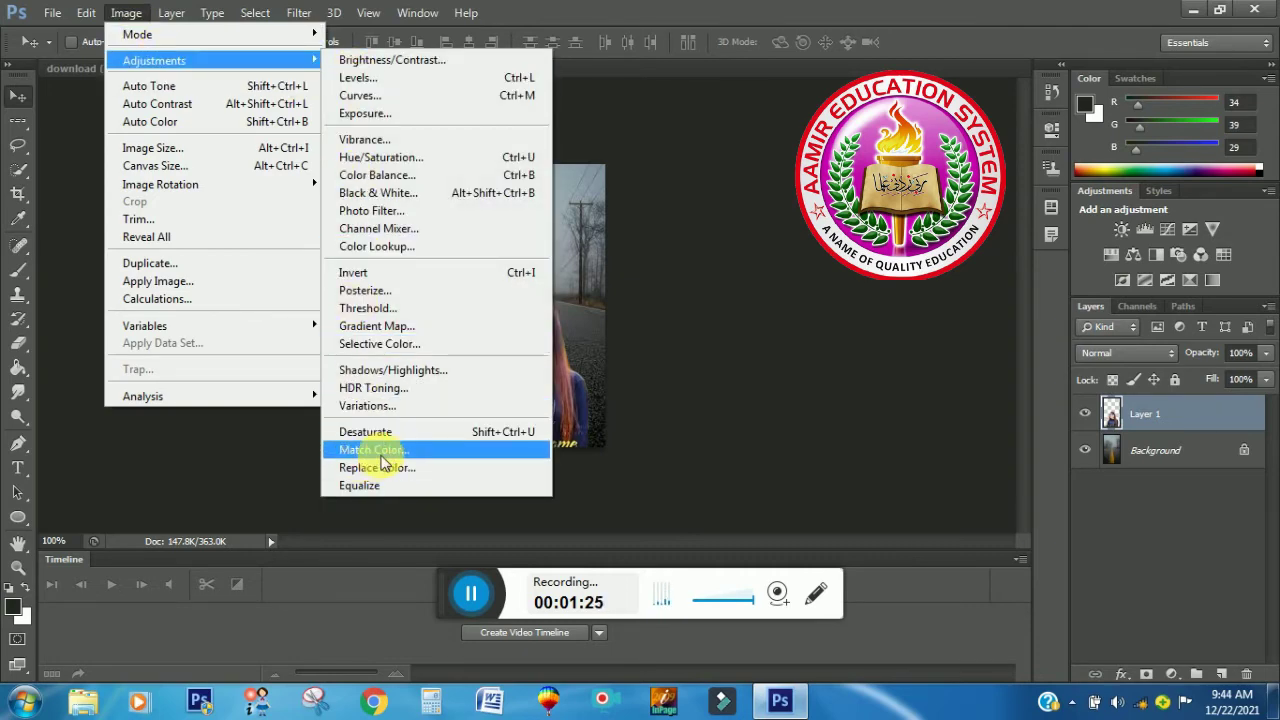
Start Match Color on Layer 1 with download (3).png as the source image
{"action": "left_click", "coordinate": [388, 452]}
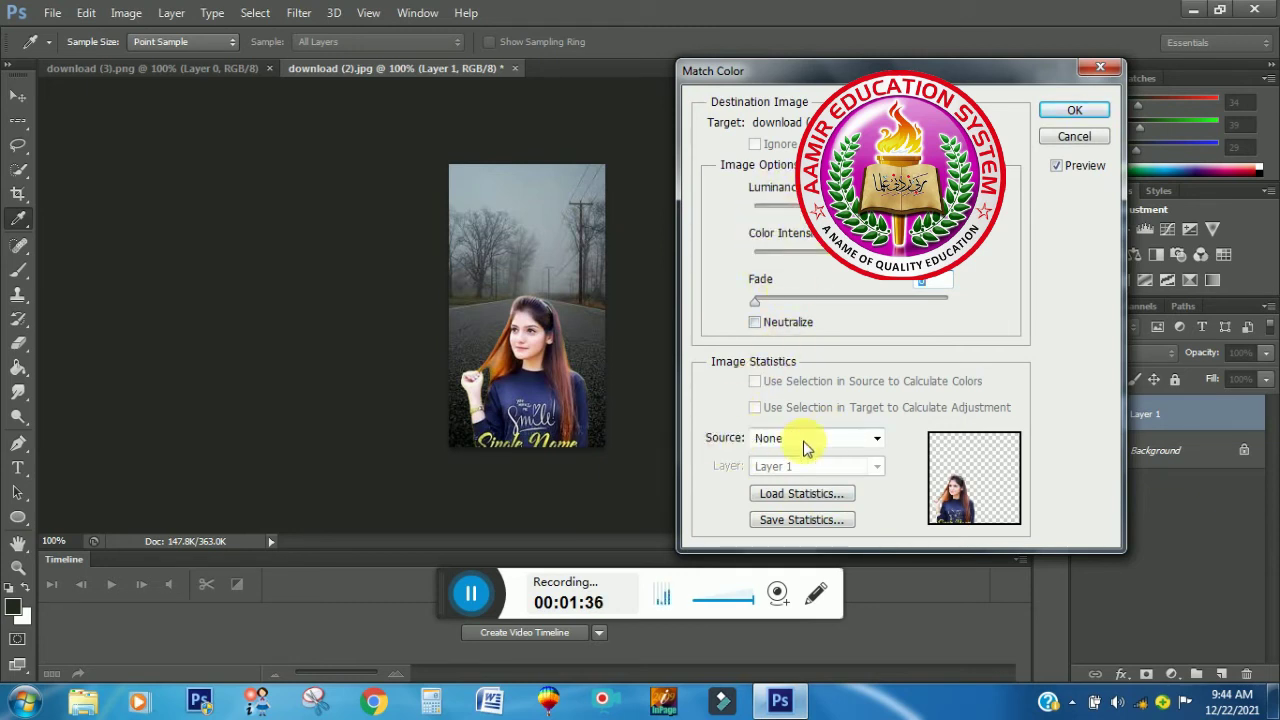
{"action": "left_click", "coordinate": [877, 438]}
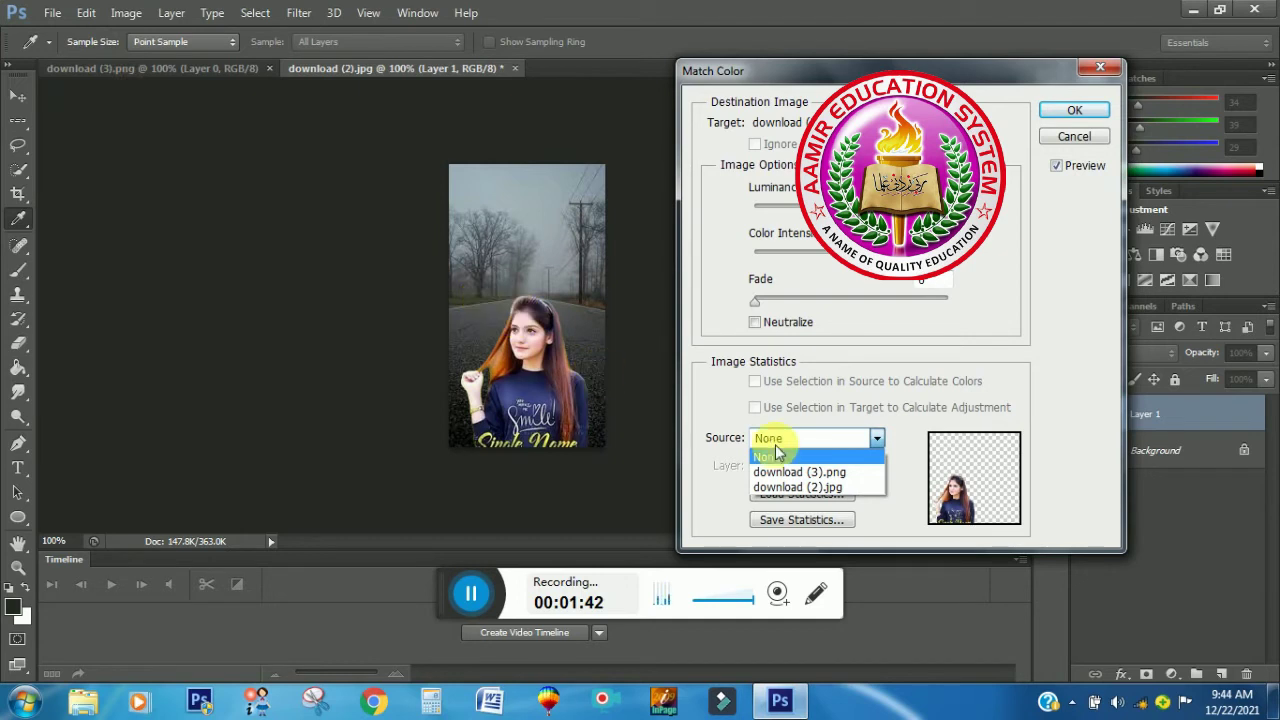
{"action": "left_click", "coordinate": [862, 473]}
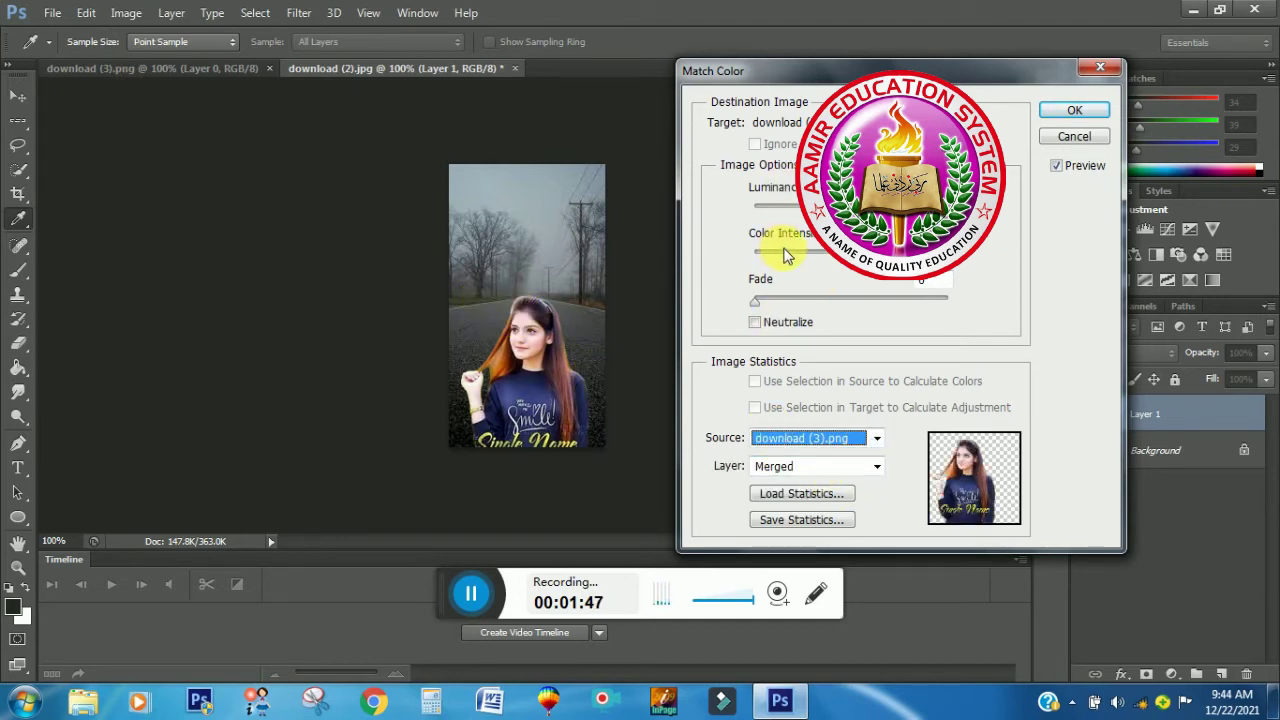
{"action": "left_click", "coordinate": [921, 284]}
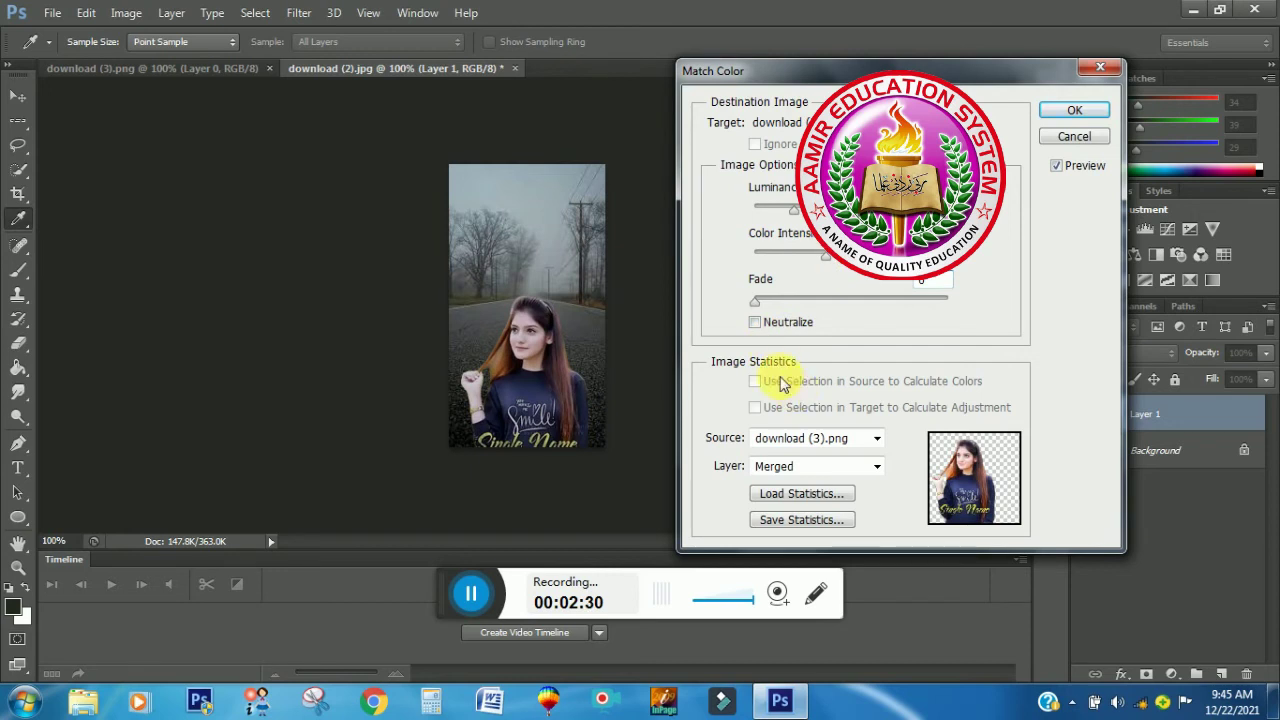
Raise the Match Color Fade slightly and apply the adjustment to the girl
{"action": "left_click", "coordinate": [757, 303]}
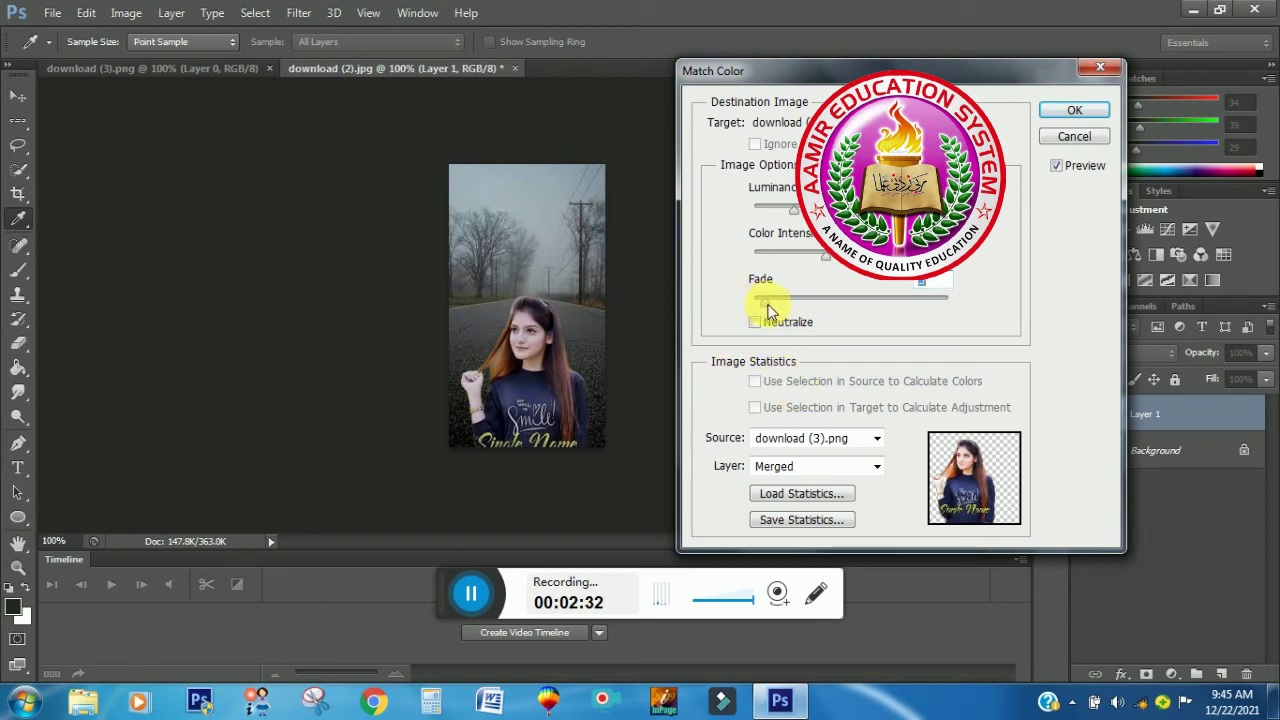
{"action": "left_click_drag", "start_coordinate": [768, 305], "coordinate": [772, 302]}
{"action": "left_click", "coordinate": [1078, 115]}
{"action": "key", "text": "v"}
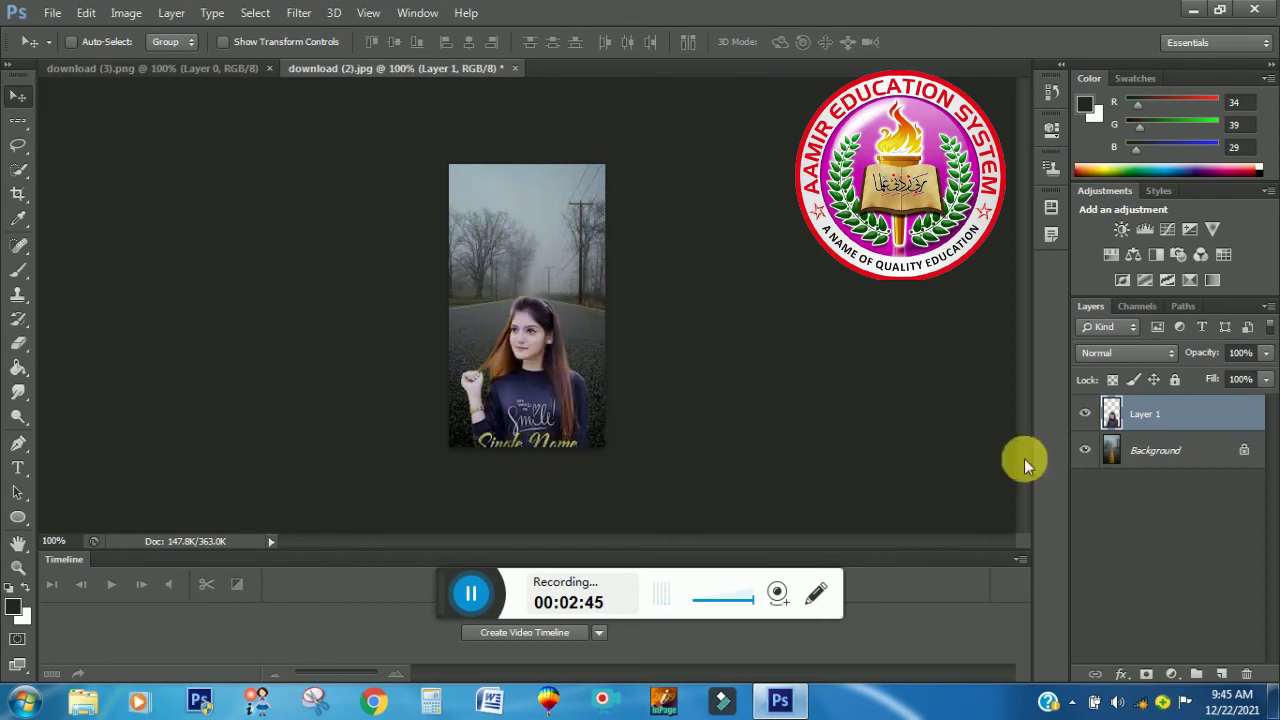
Hide and reshow the Background layer to compare the colour-matched girl cutout
{"action": "left_click", "coordinate": [1088, 452]}
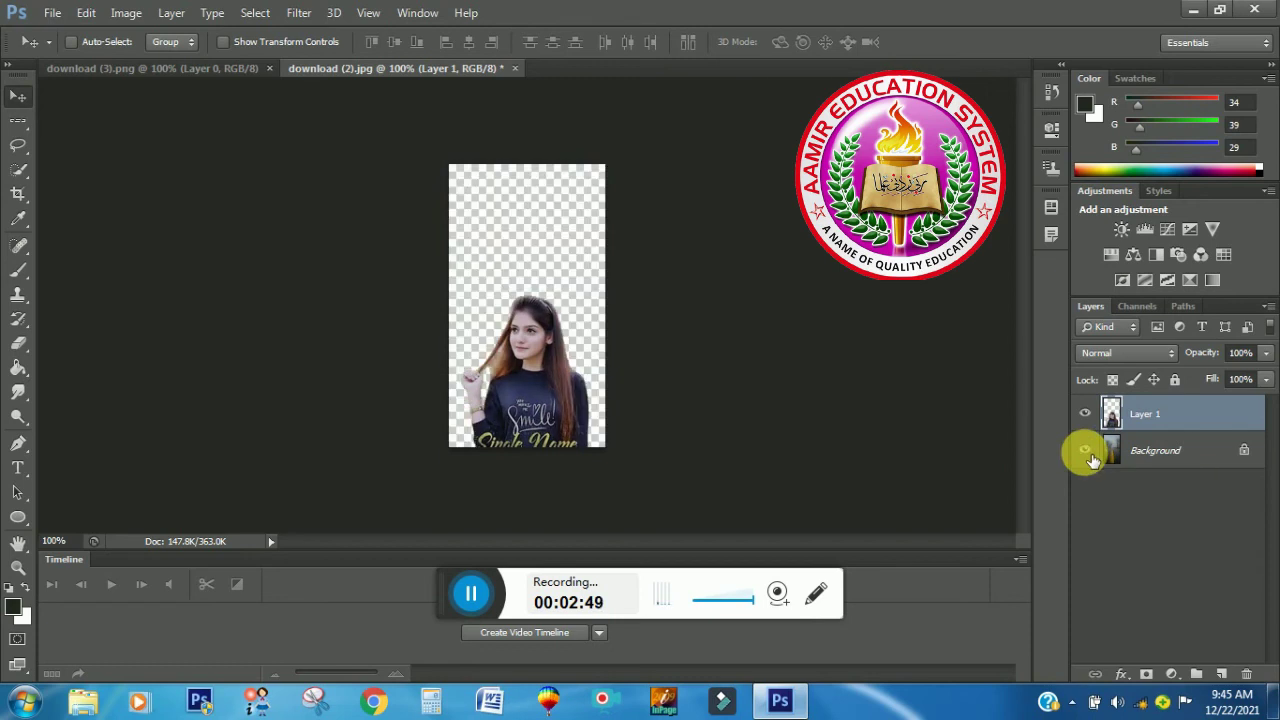
{"action": "left_click", "coordinate": [1086, 451]}
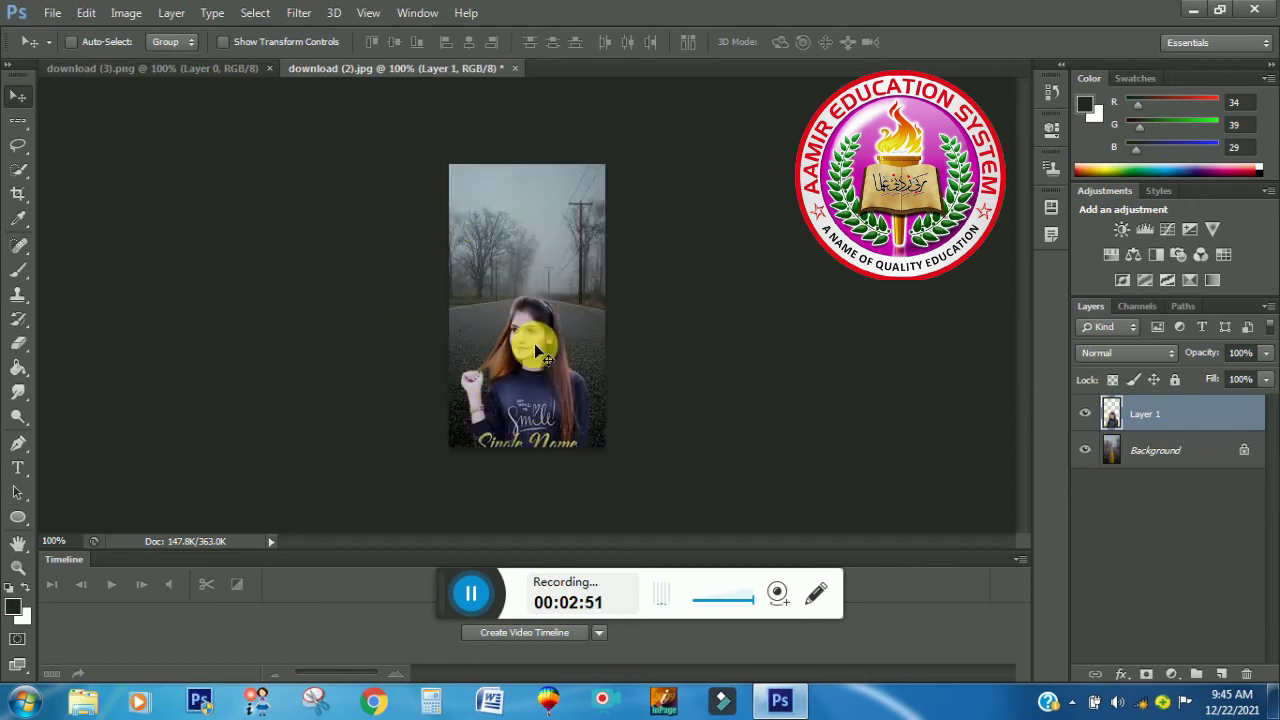